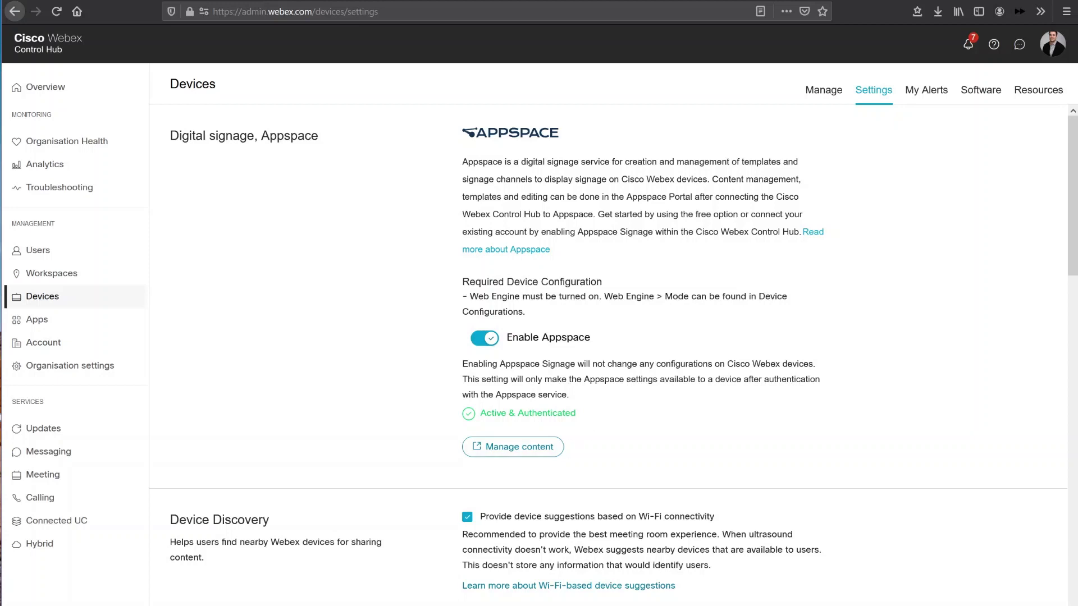
pyautogui.click(528, 450)
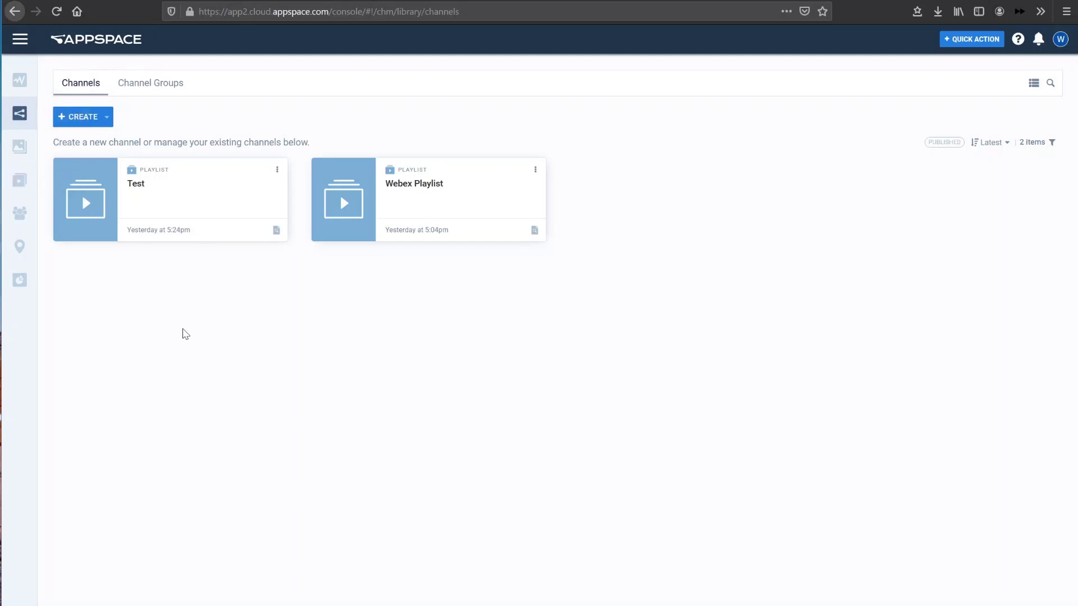
# - Create a new playlist channel named Test123 and browse its template gallery
pyautogui.click(77, 119)
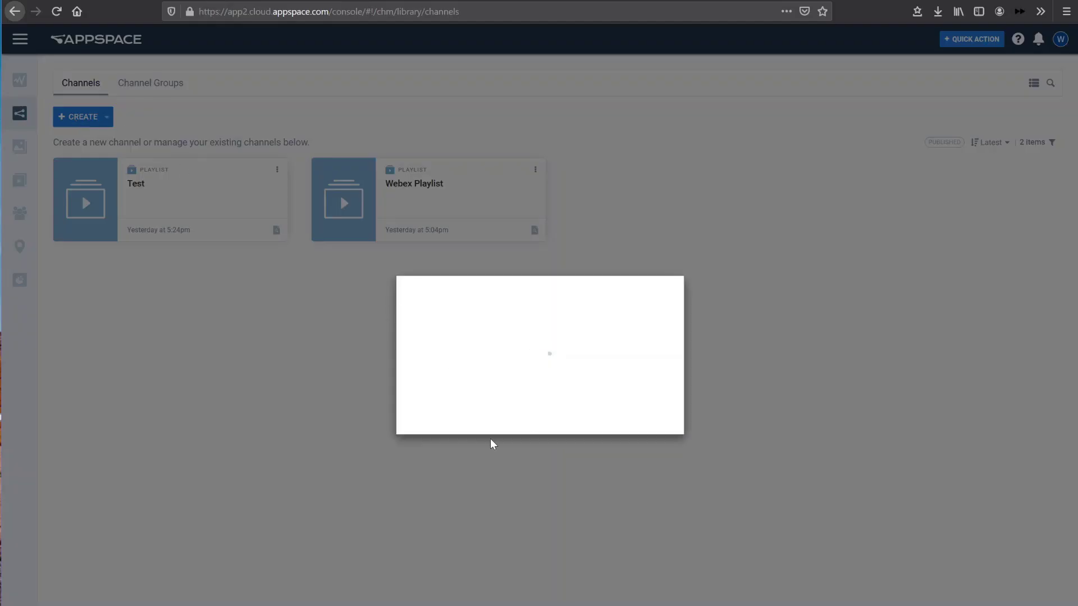
pyautogui.write('Test123')
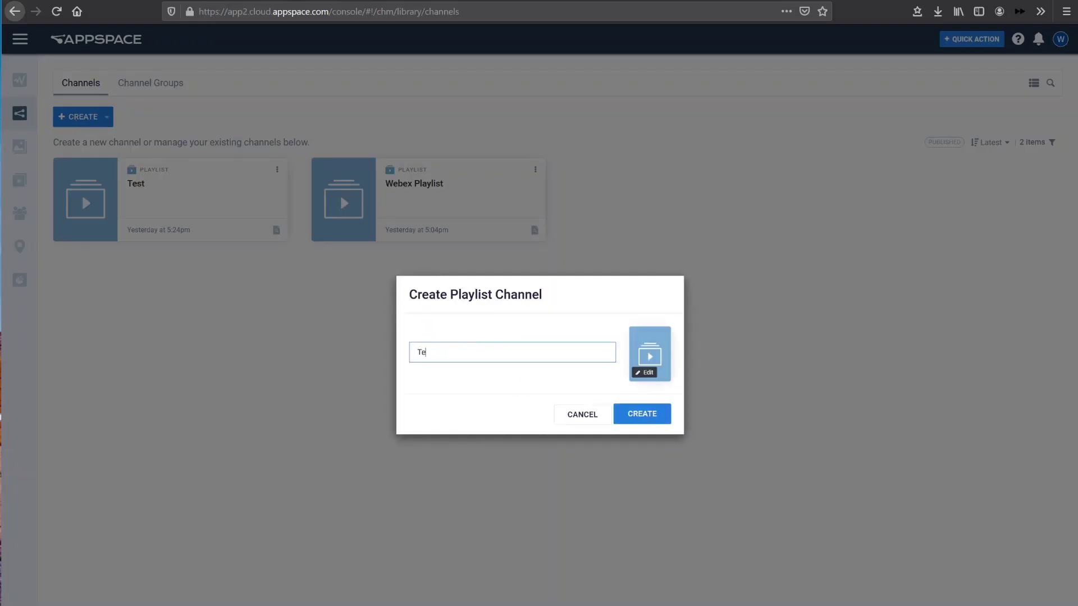
pyautogui.click(645, 415)
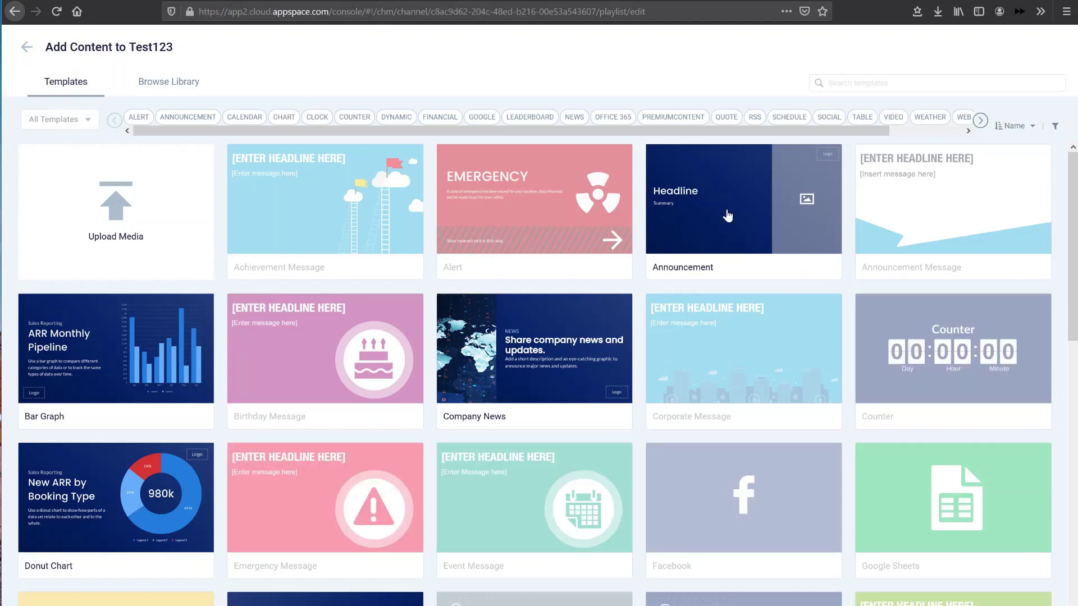
pyautogui.moveTo(520, 245)
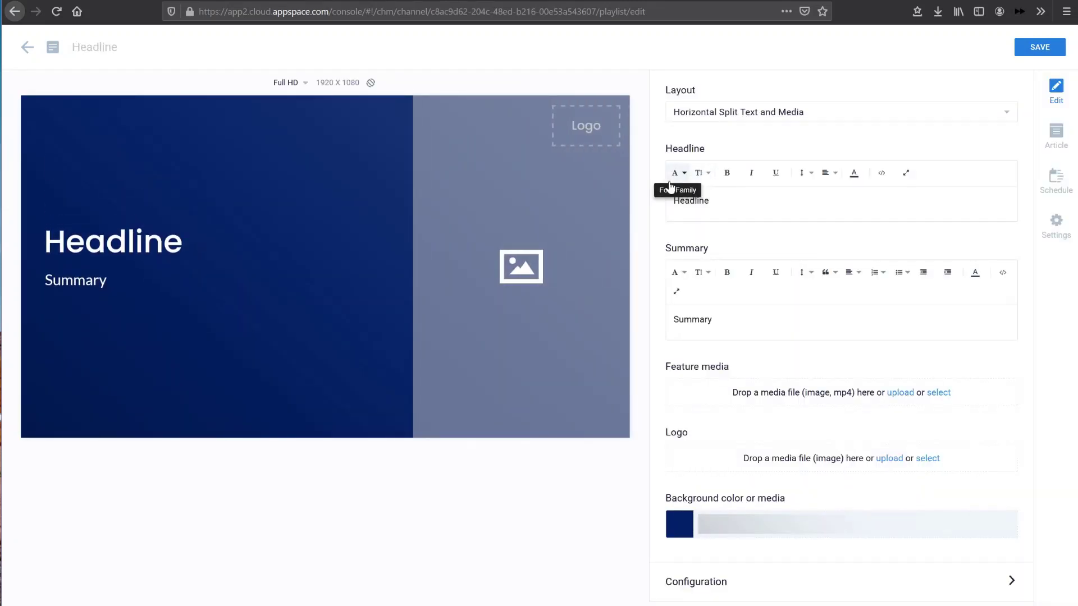
# - Add an Announcement card headlined 'Head' with the Horizontal Split Text and Media layout, and save it
pyautogui.moveTo(413, 276)
pyautogui.mouseDown()
pyautogui.moveTo(342, 275)
pyautogui.moveTo(410, 274)
pyautogui.mouseUp()
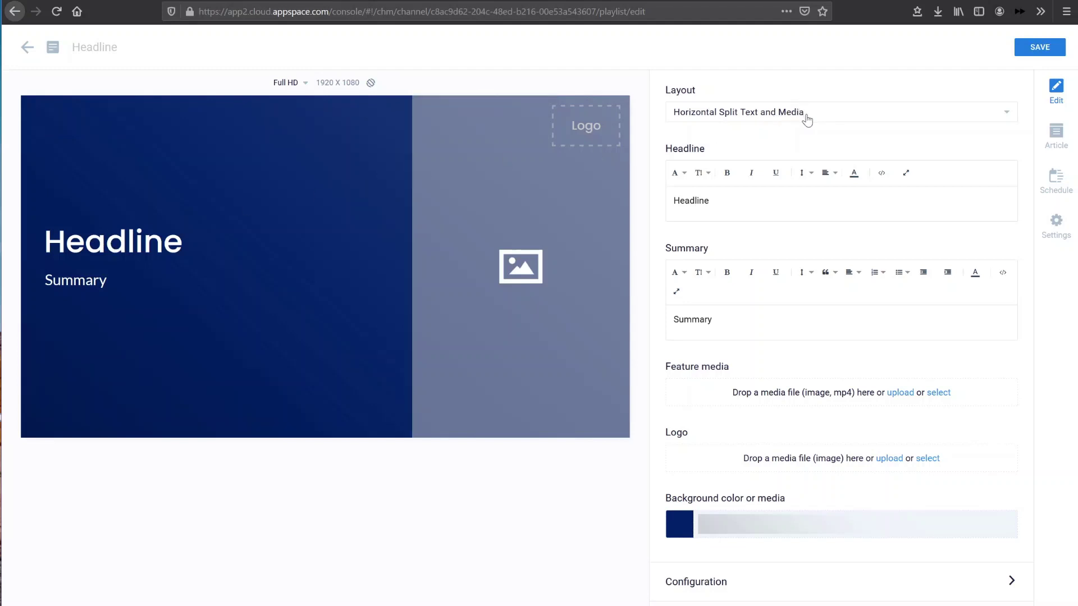
pyautogui.click(804, 114)
pyautogui.click(789, 157)
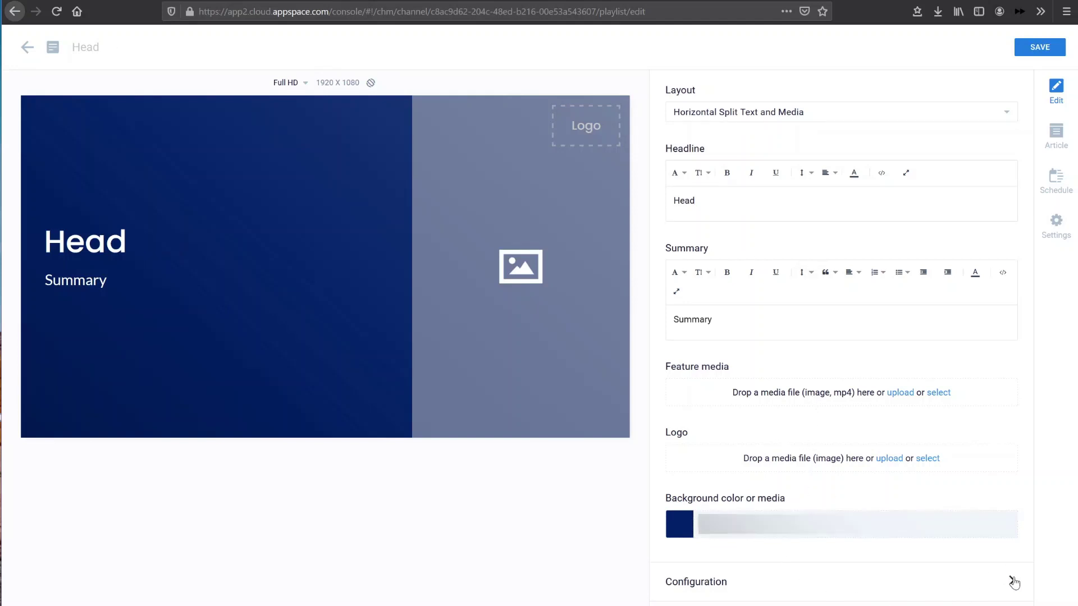
pyautogui.click(1034, 54)
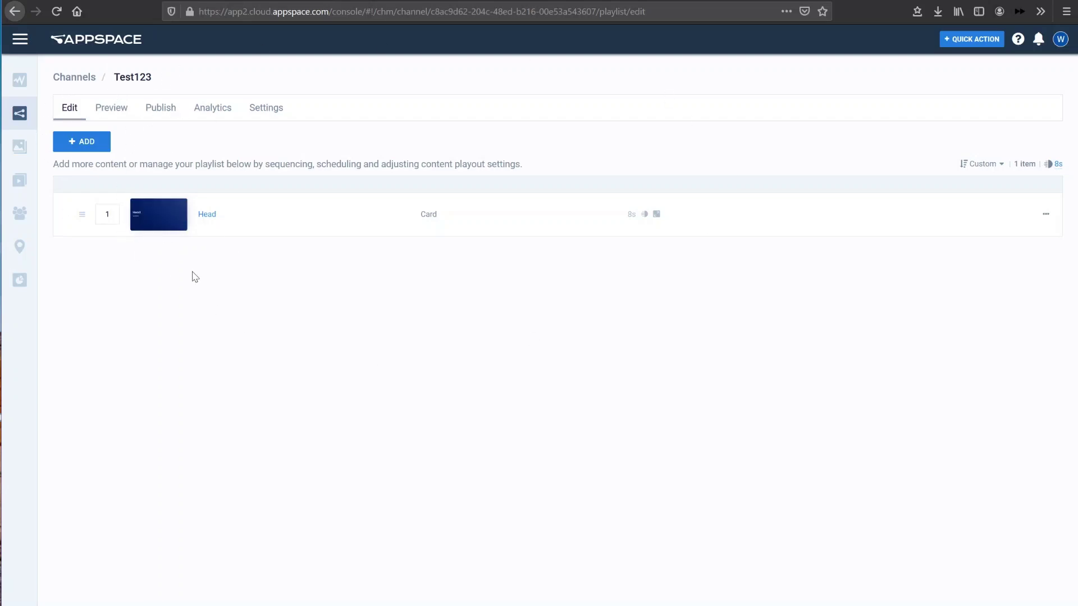
# - Return to the Channels library and open the Test channel's playlist
pyautogui.click(21, 113)
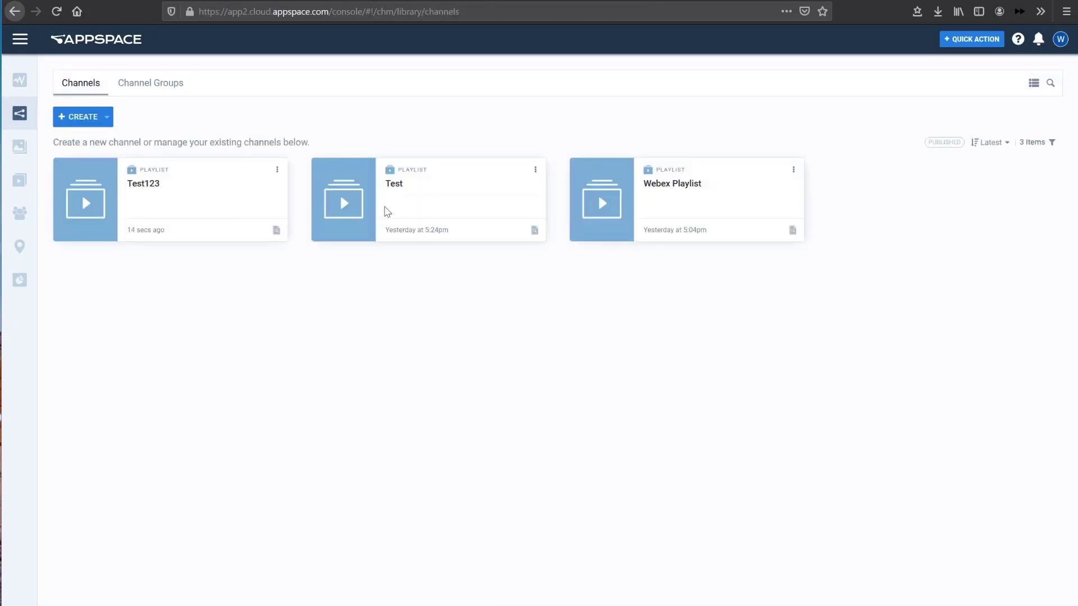
pyautogui.click(362, 208)
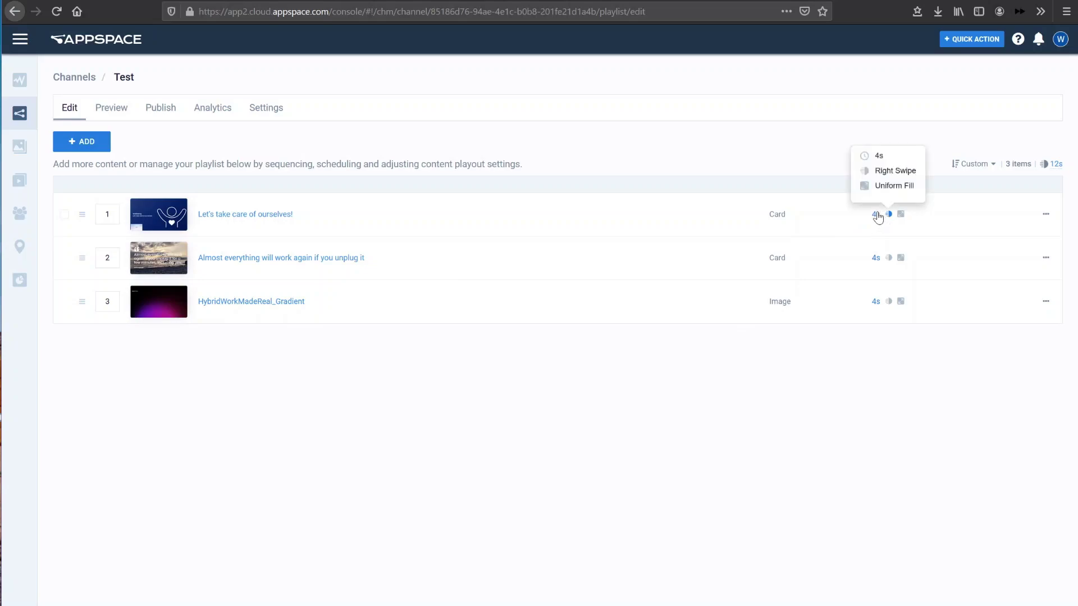
pyautogui.click(879, 217)
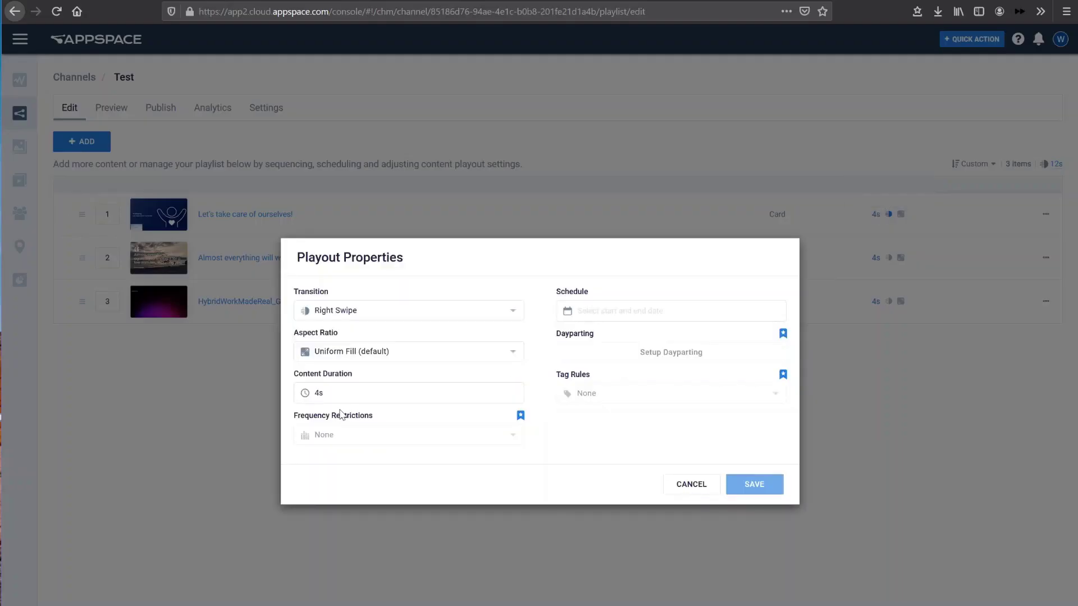
pyautogui.click(506, 312)
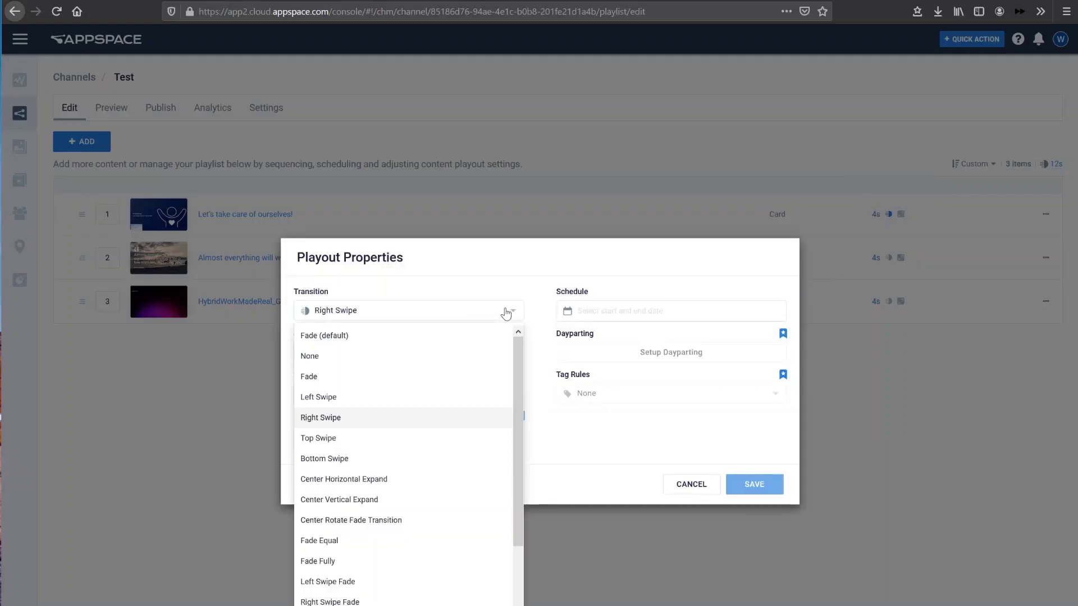
pyautogui.click(506, 312)
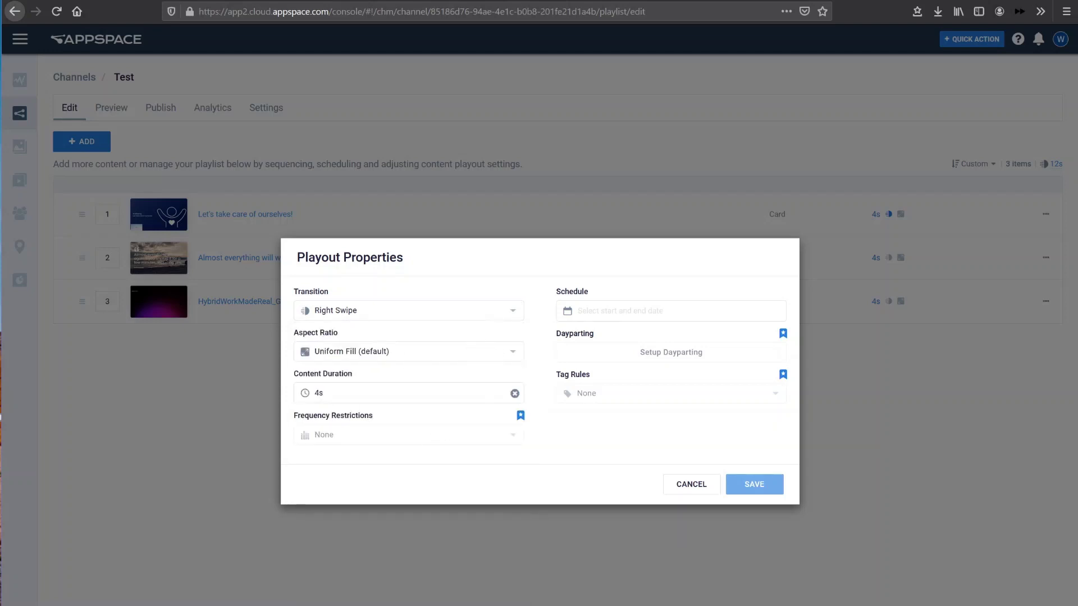
pyautogui.click(348, 393)
pyautogui.click(610, 456)
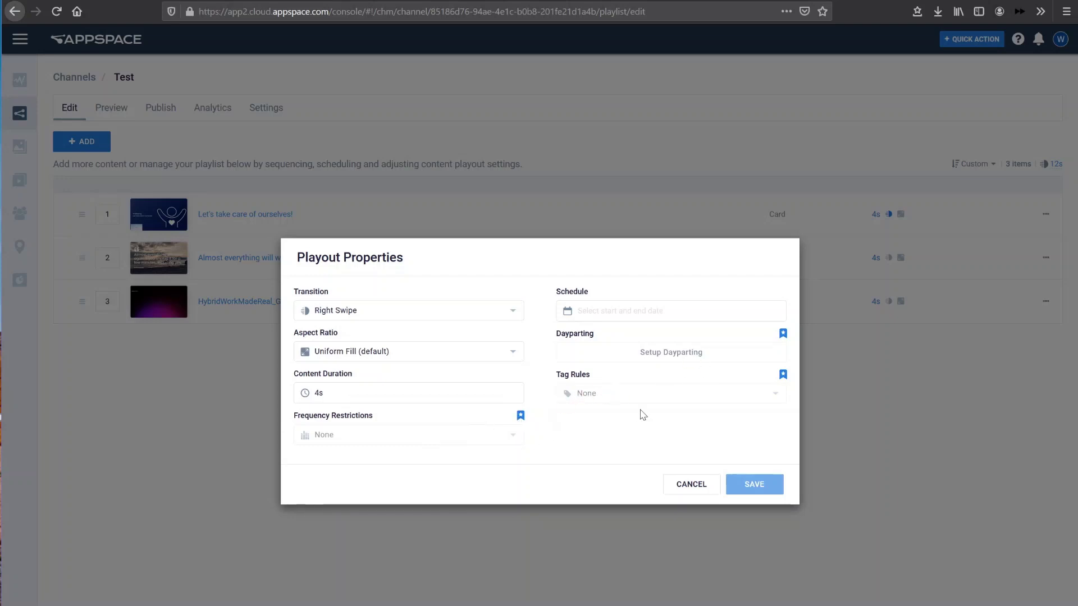
pyautogui.click(711, 484)
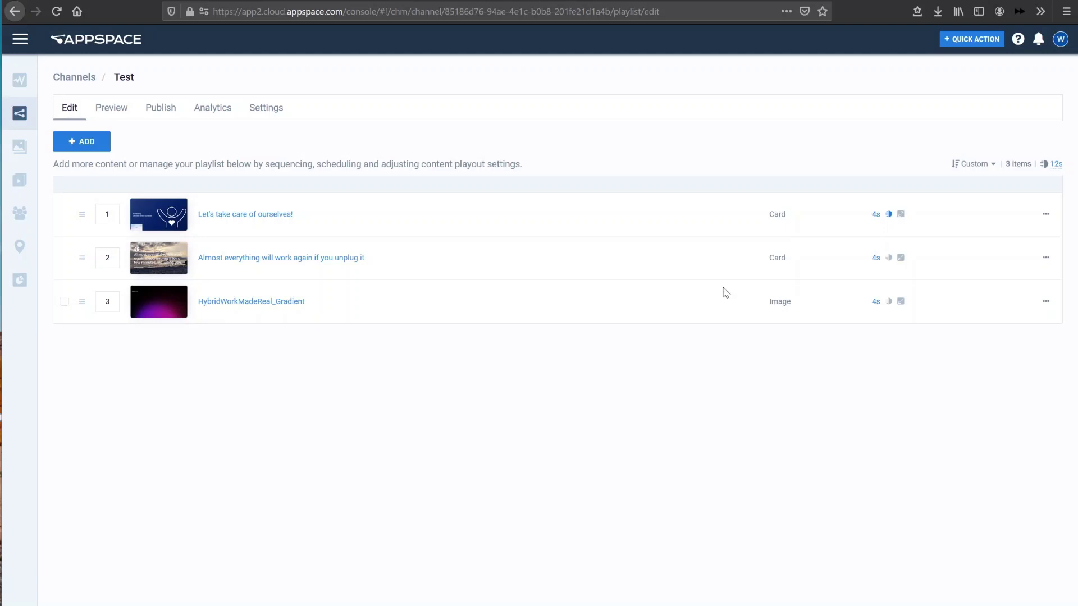
# - Preview the Test channel's items, including the unplug quote and the HybridWorkMadeReal_Gradient image
pyautogui.click(110, 110)
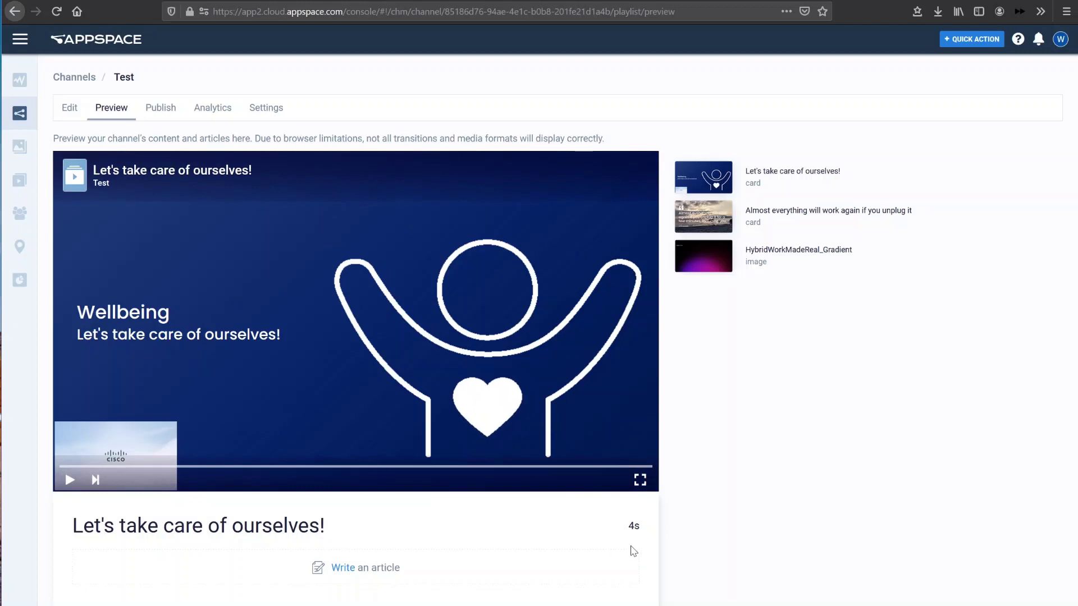
pyautogui.click(700, 222)
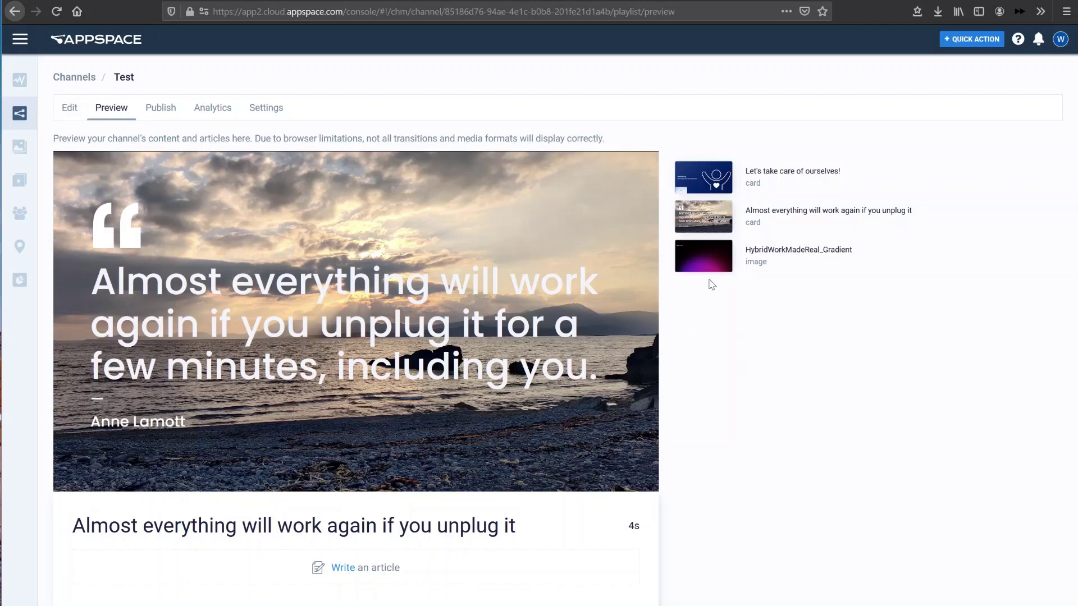
pyautogui.click(708, 261)
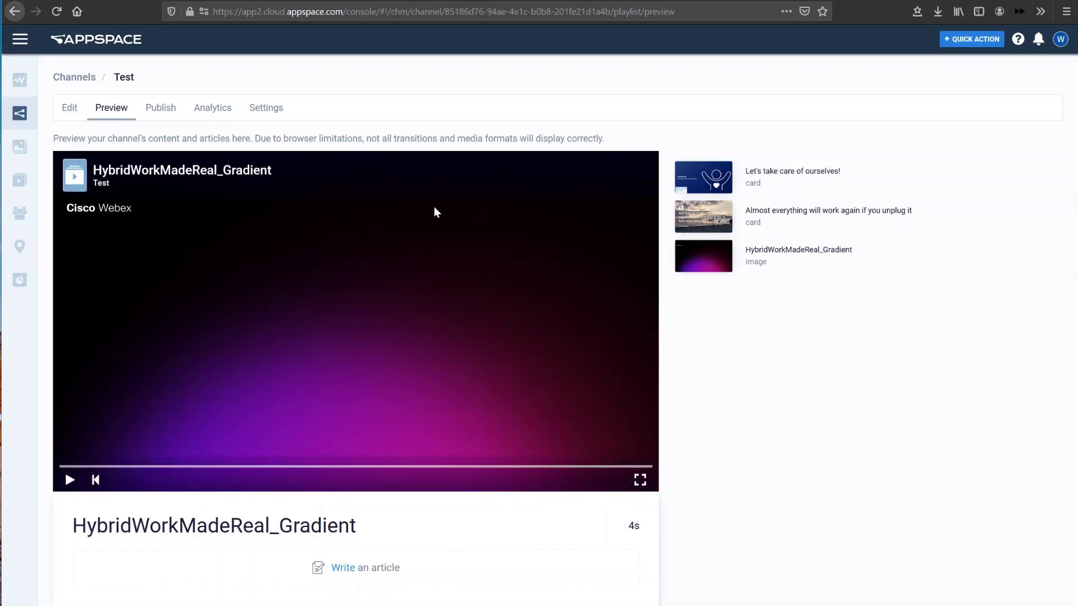
pyautogui.click(159, 109)
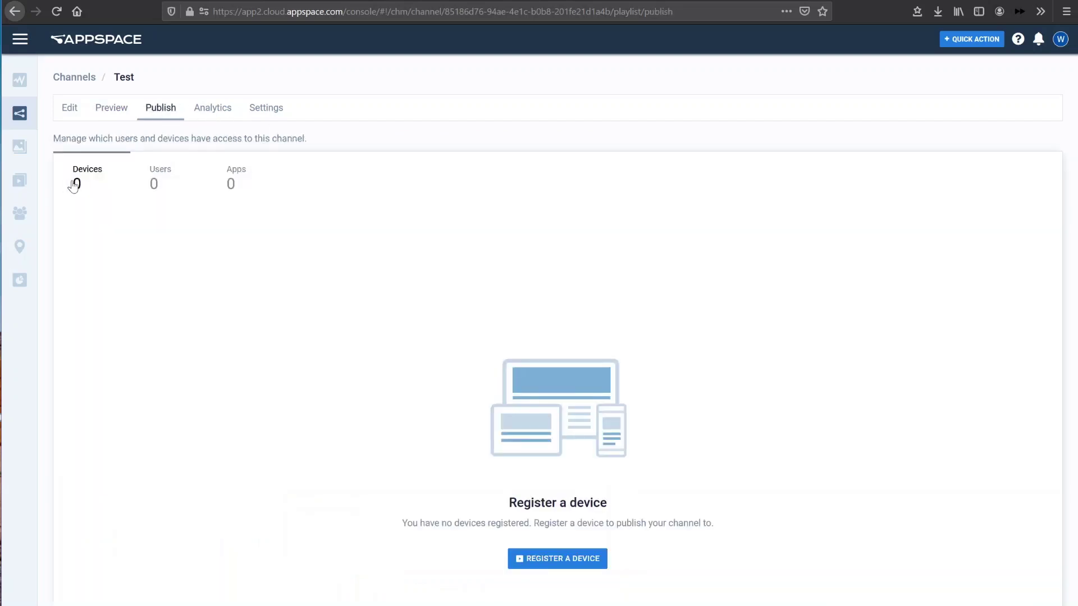
# - Check the Test channel's Users and Apps publishing, then view its analytics dashboard
pyautogui.click(154, 183)
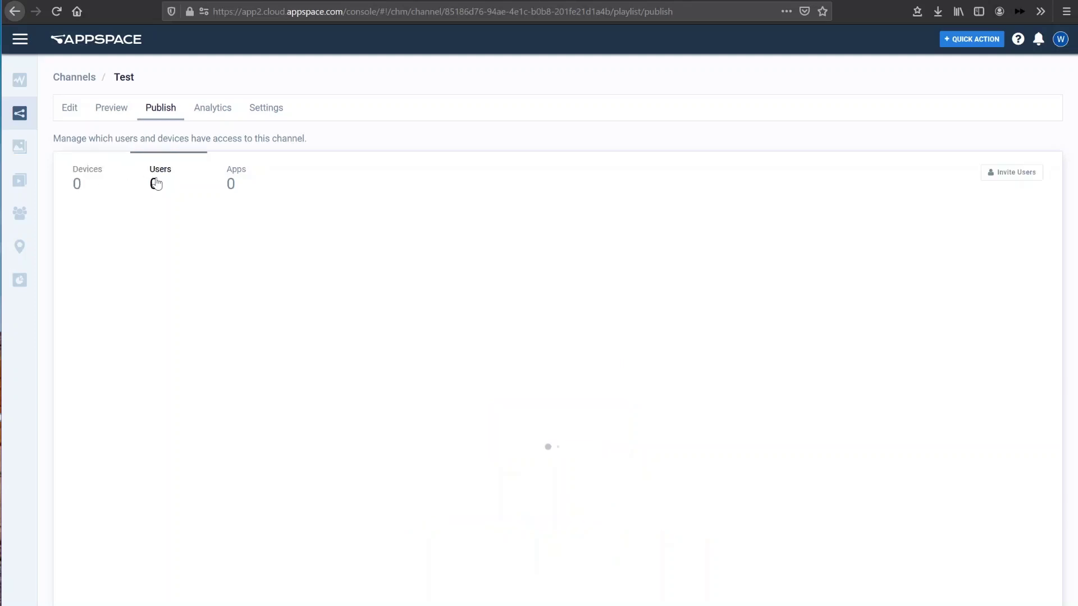
pyautogui.click(231, 185)
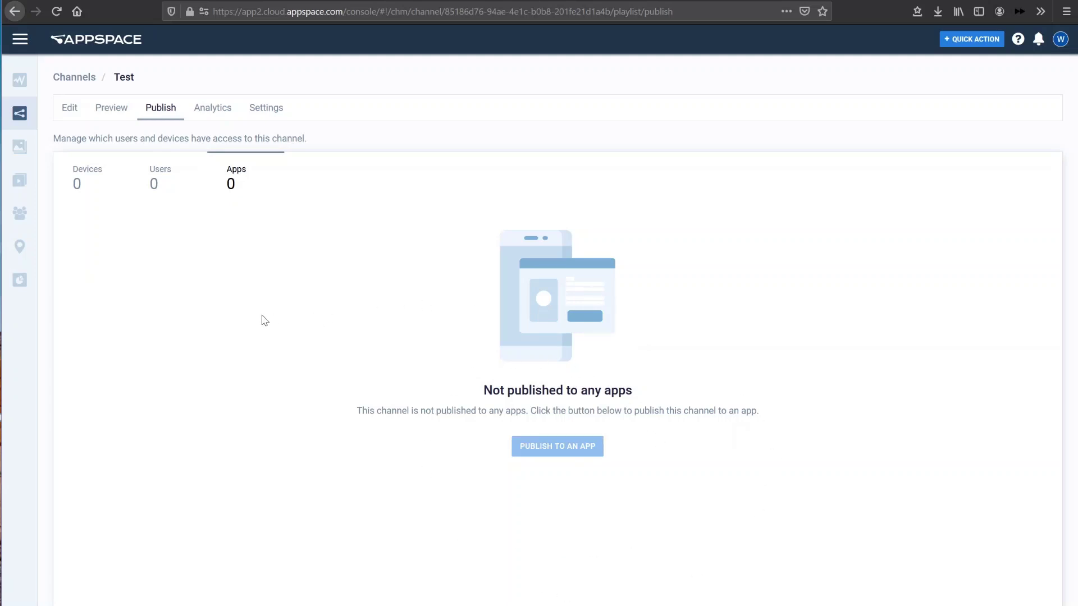
pyautogui.click(211, 118)
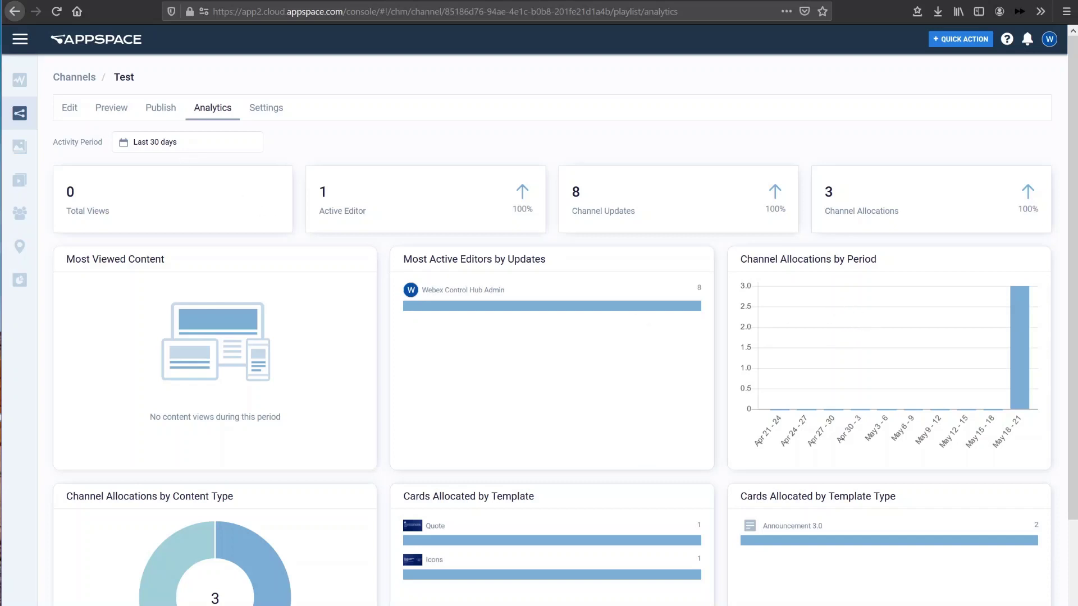
# - Look over the Test channel's Settings overview, then go back to its playlist editor
pyautogui.click(272, 111)
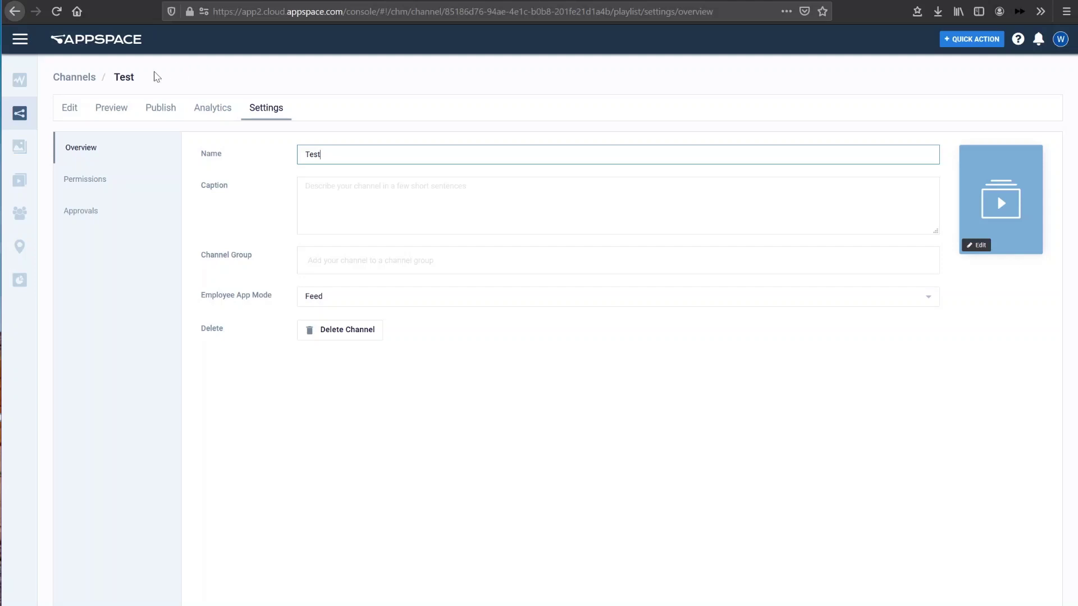
pyautogui.click(68, 111)
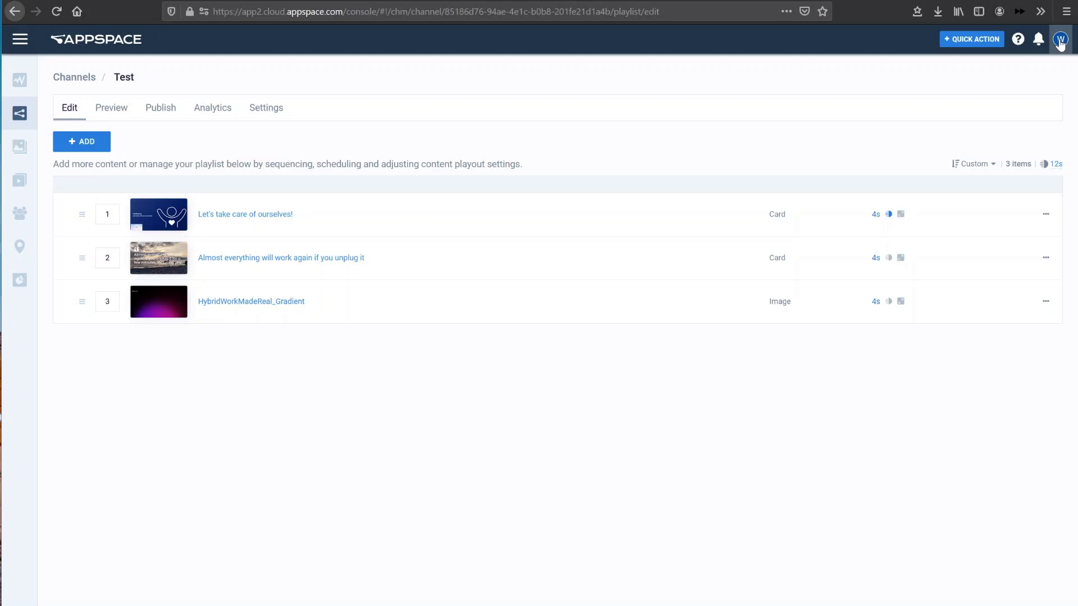
# - Log out of the admin account and open the Test channel from the other account's library
pyautogui.click(1059, 43)
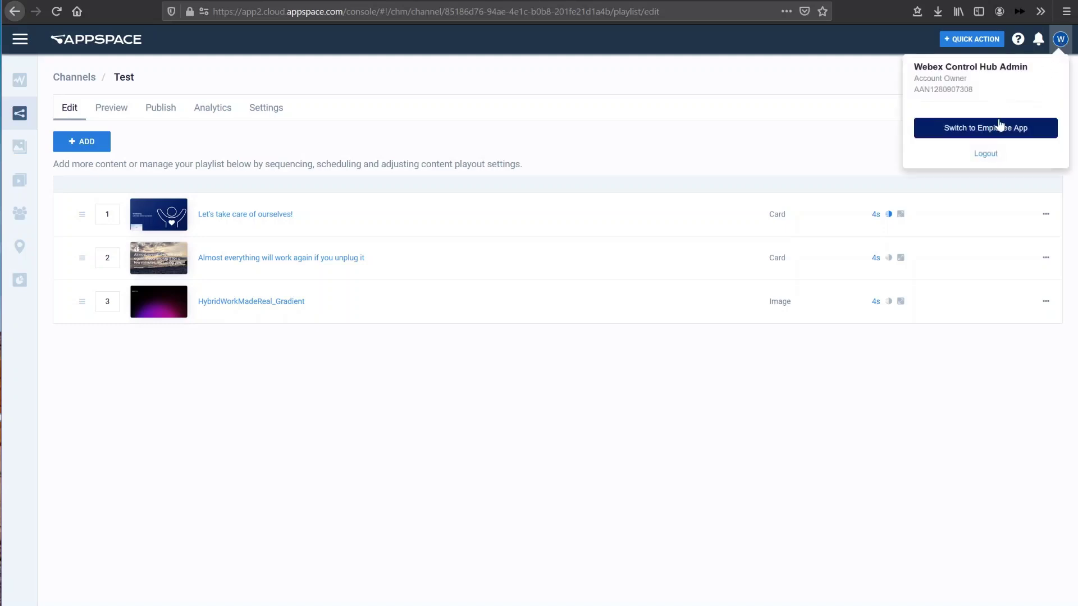
pyautogui.click(985, 155)
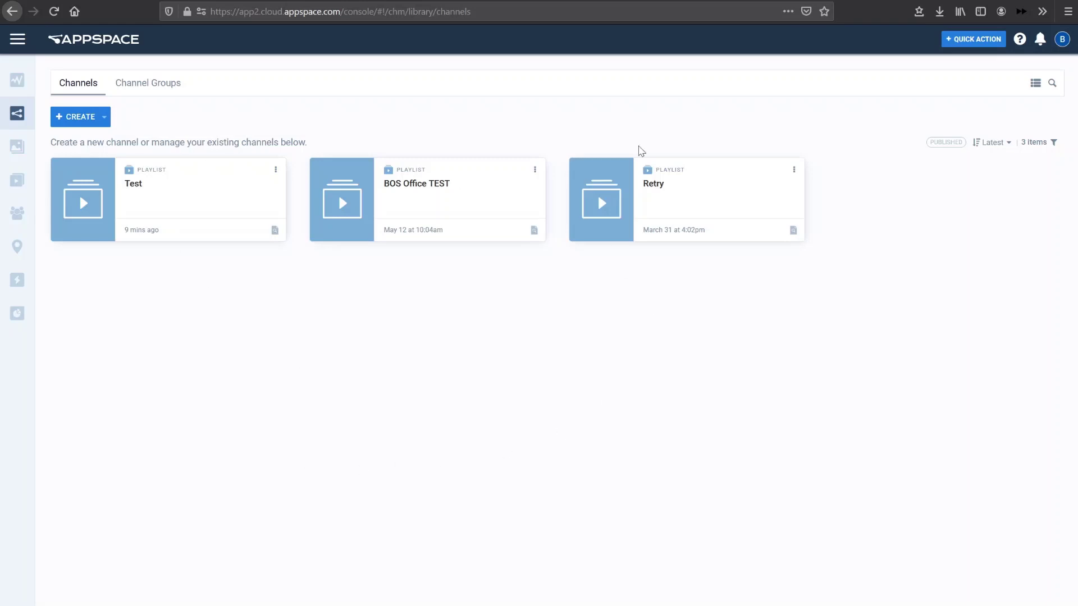
pyautogui.click(108, 199)
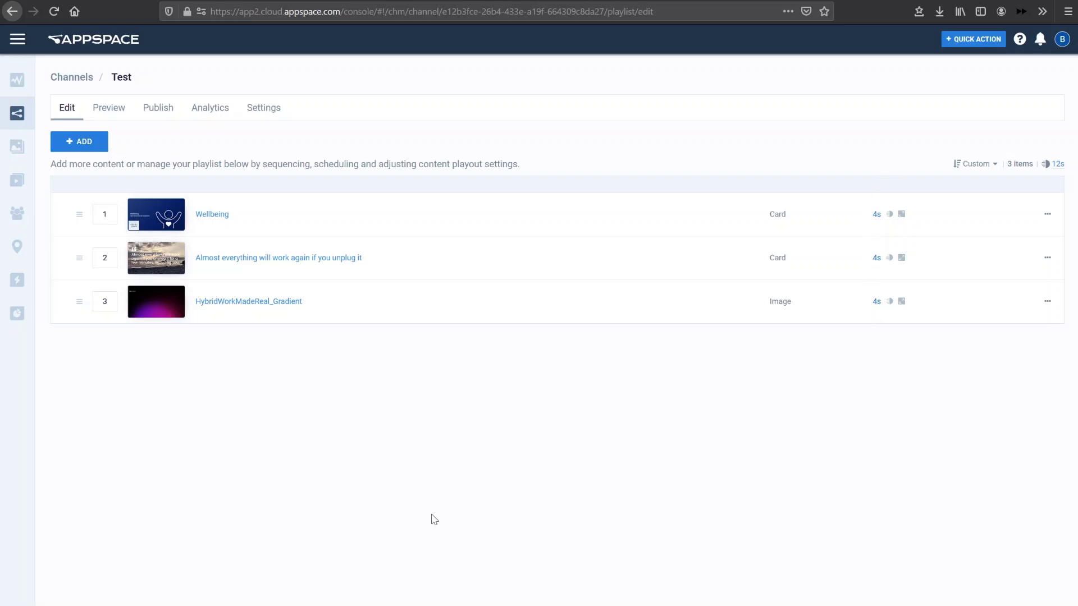
# - Copy the Test channel's public web link from the Web section of its Publish page
pyautogui.click(153, 115)
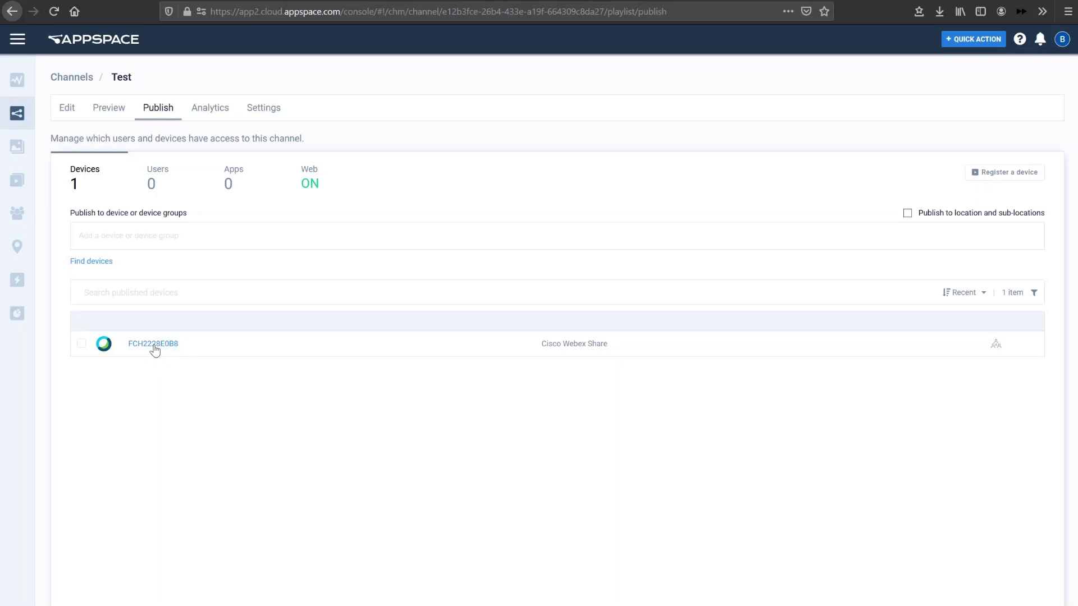
pyautogui.click(310, 184)
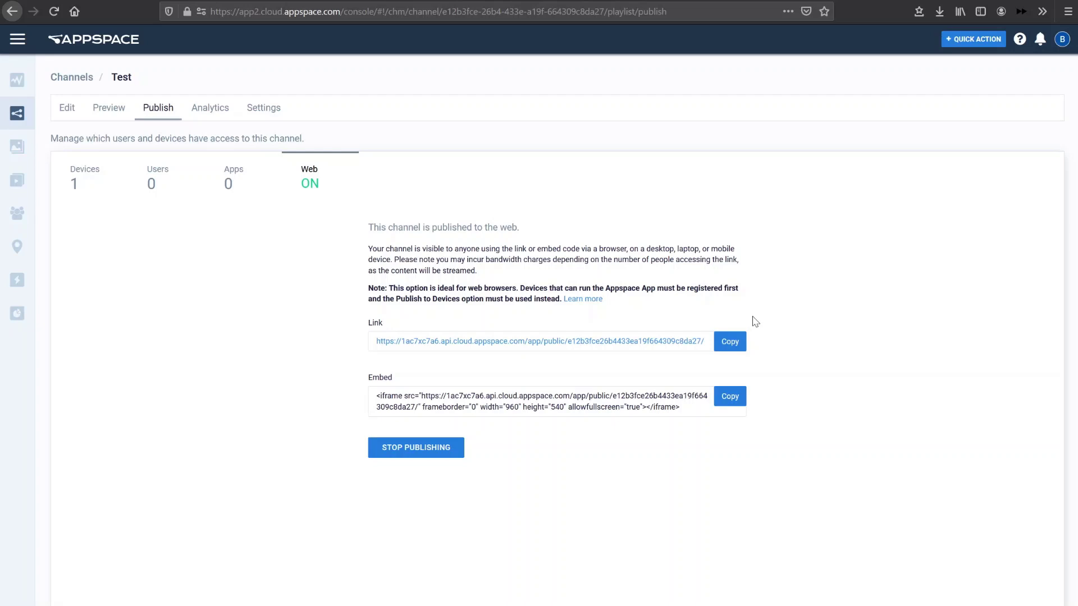
pyautogui.click(730, 343)
# - Preview the channel on Webex Share device FCH2228E0B8, then switch to Webex Control Hub
pyautogui.click(77, 189)
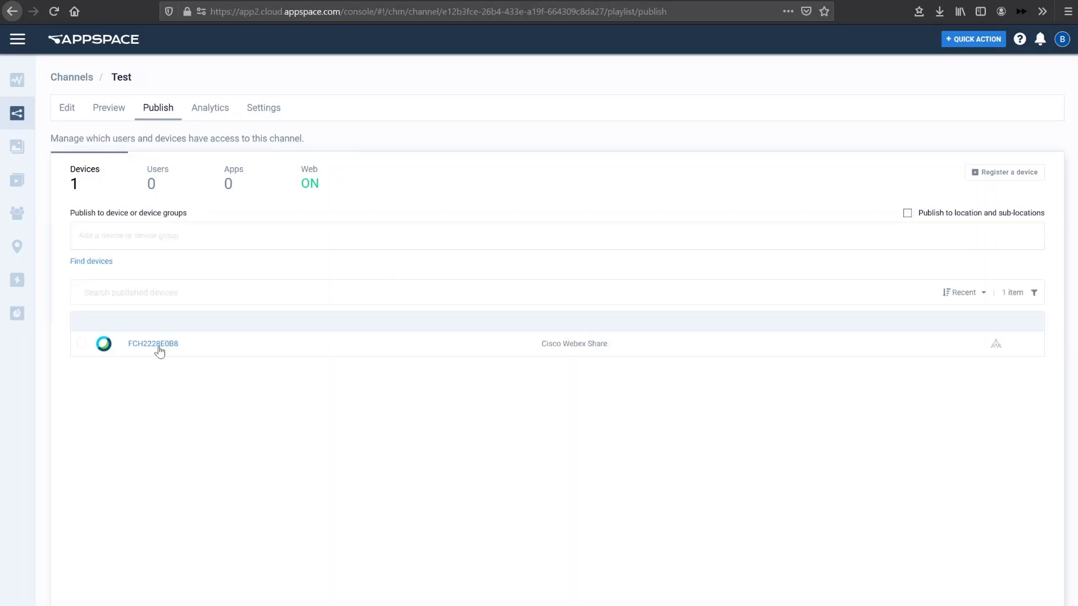
pyautogui.click(158, 345)
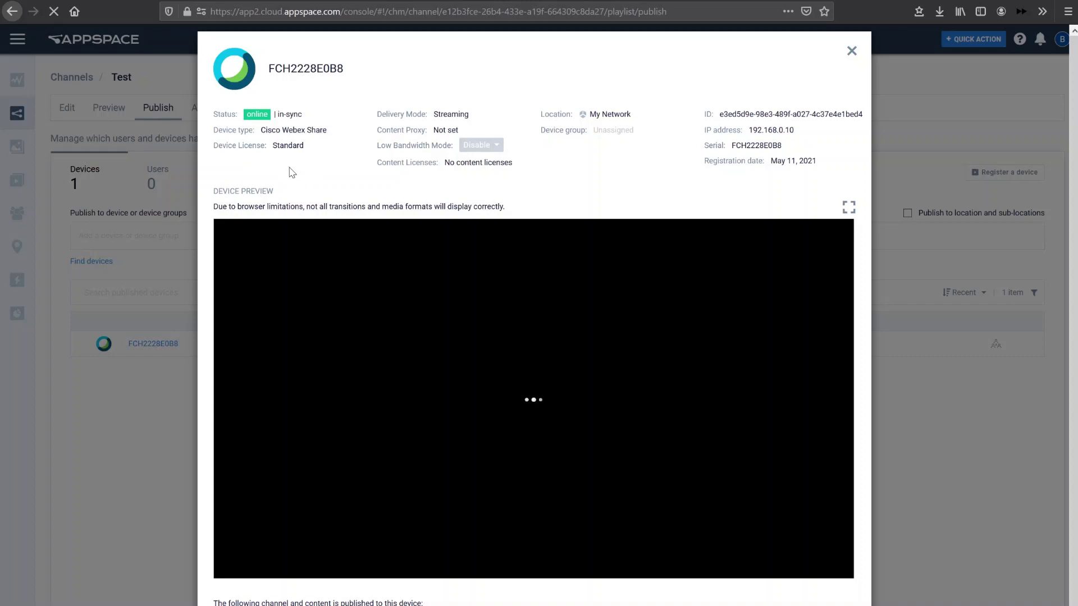
pyautogui.scroll(-1, 501, 383)
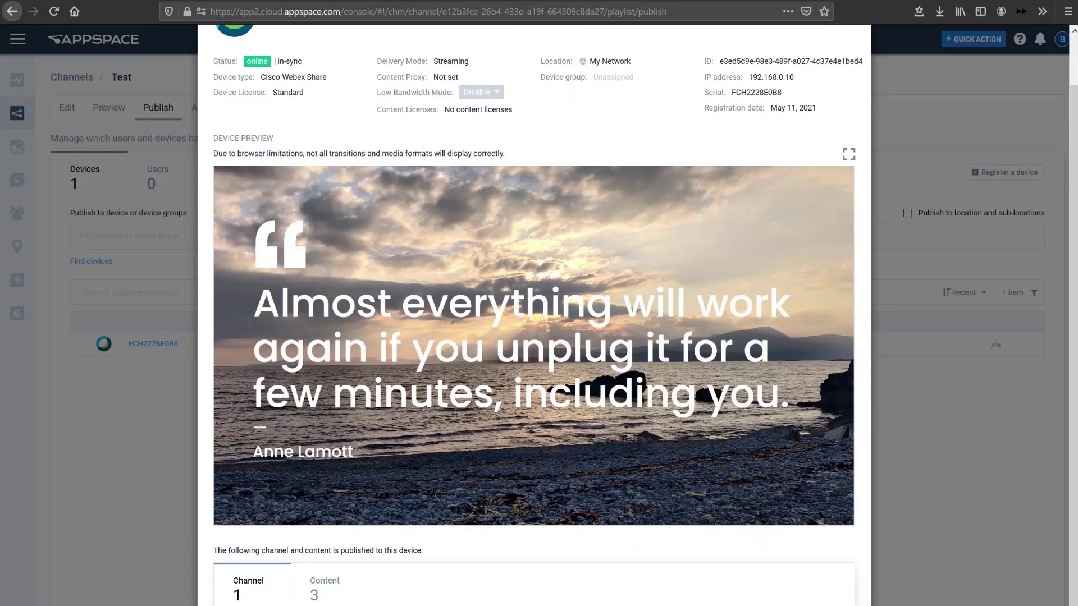
pyautogui.scroll(2, 412, 323)
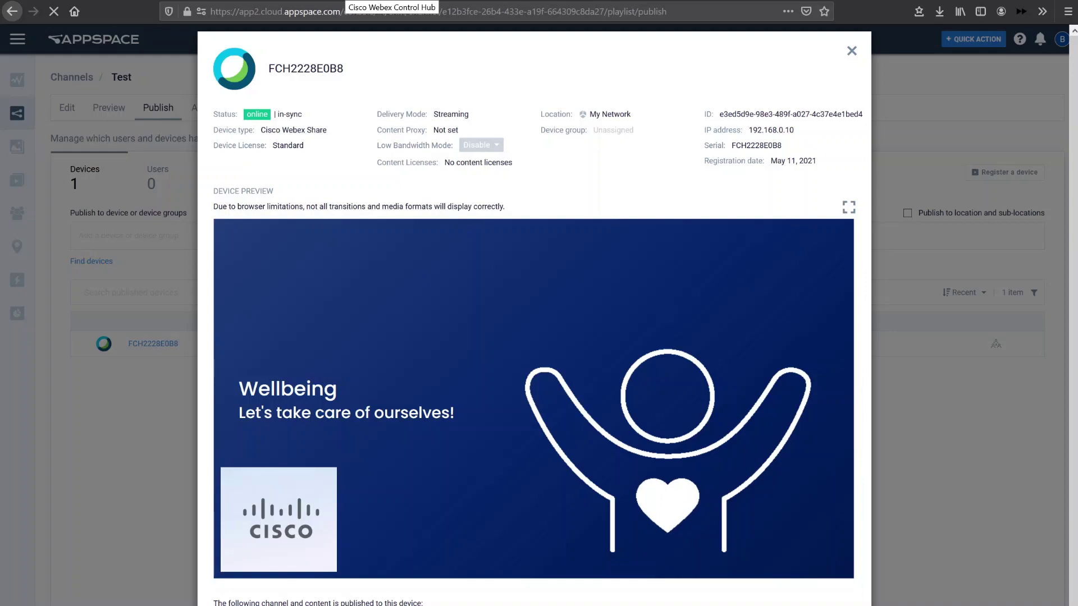
pyautogui.hotkey('ctrl', 'Tab')
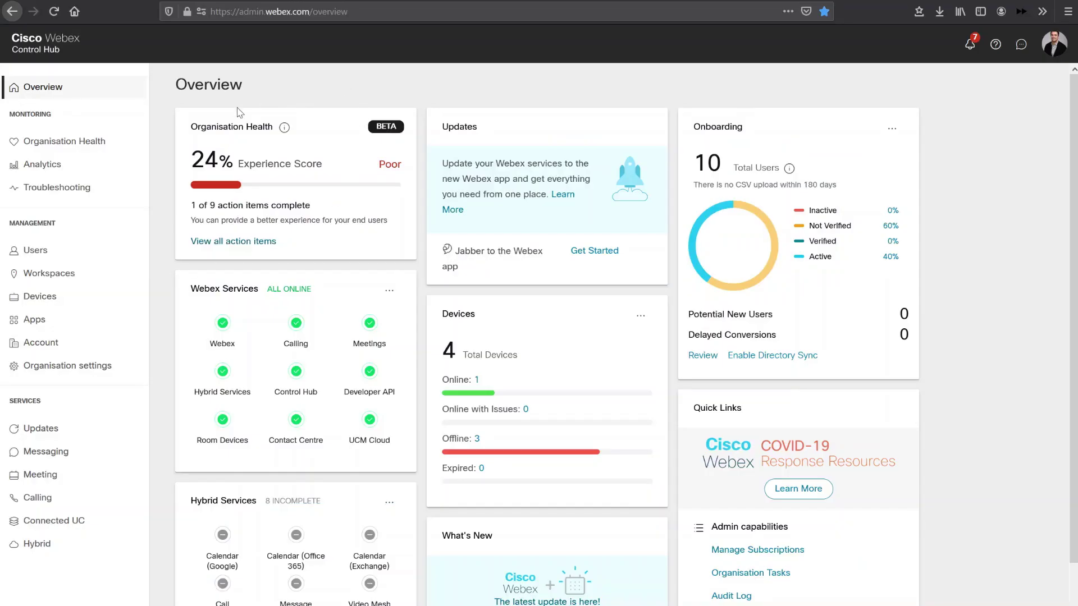
# - Open the Cisco Webex Share's details from the Control Hub device list to reach its configurations
pyautogui.click(58, 302)
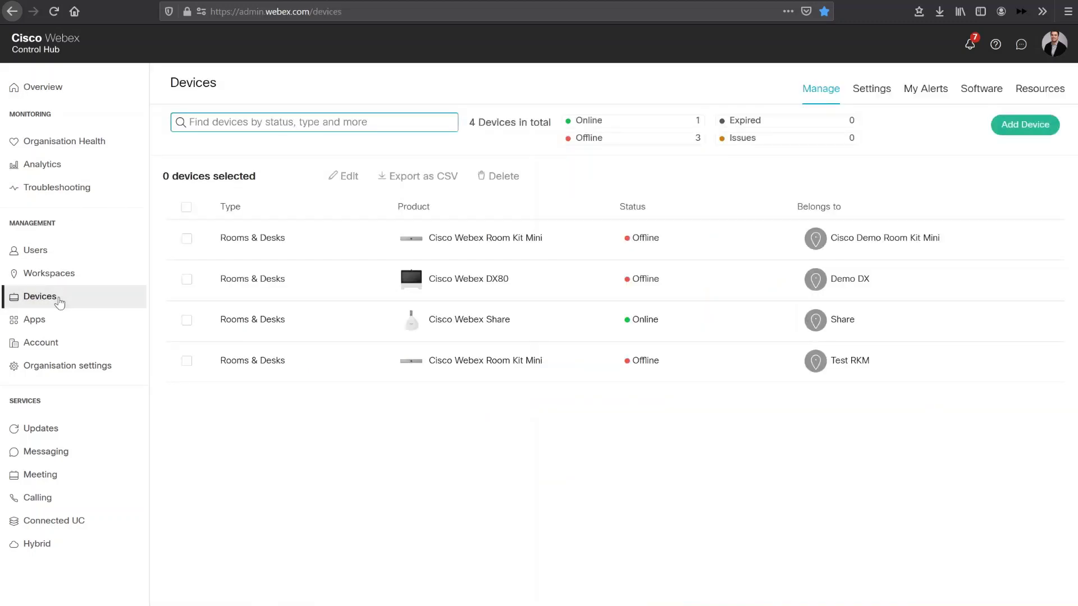
pyautogui.click(496, 321)
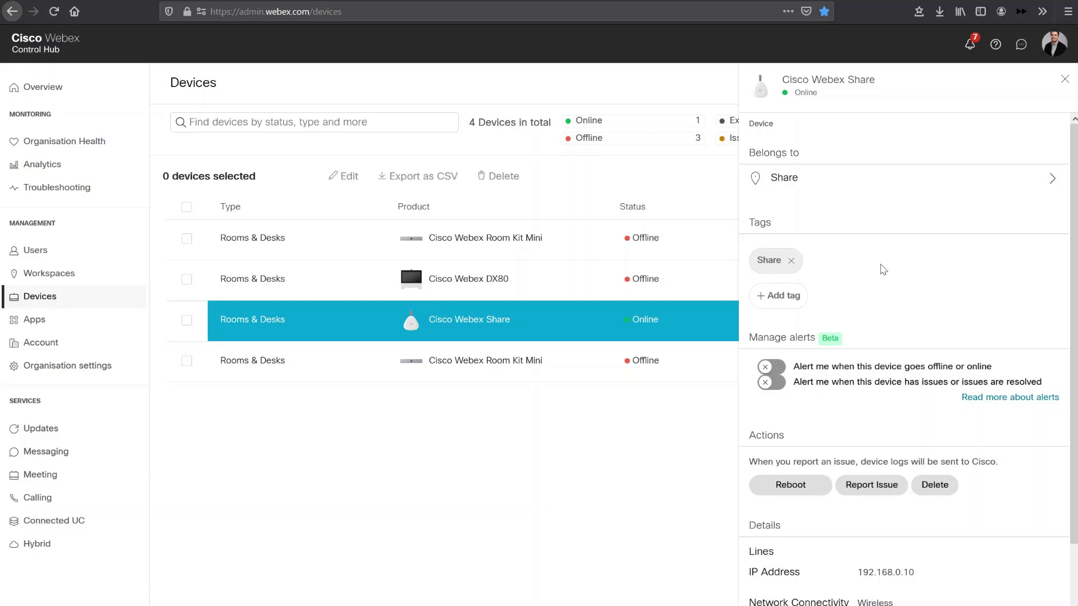
pyautogui.scroll(-4, 883, 270)
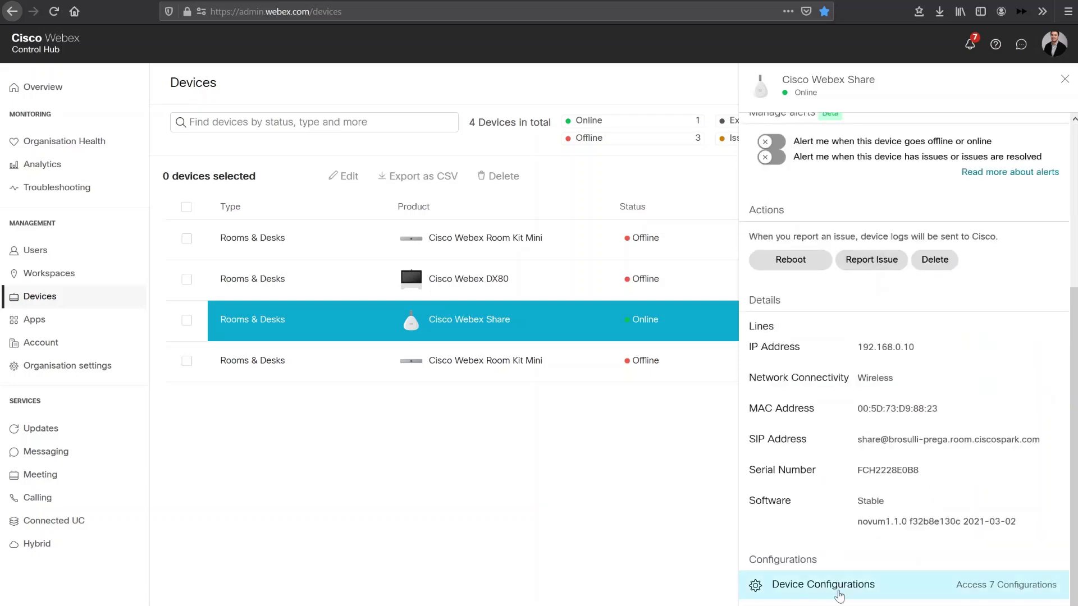
# - Paste the Appspace channel's public link as the Share's DigitalSignageServer value, overriding the default, and save
pyautogui.click(847, 595)
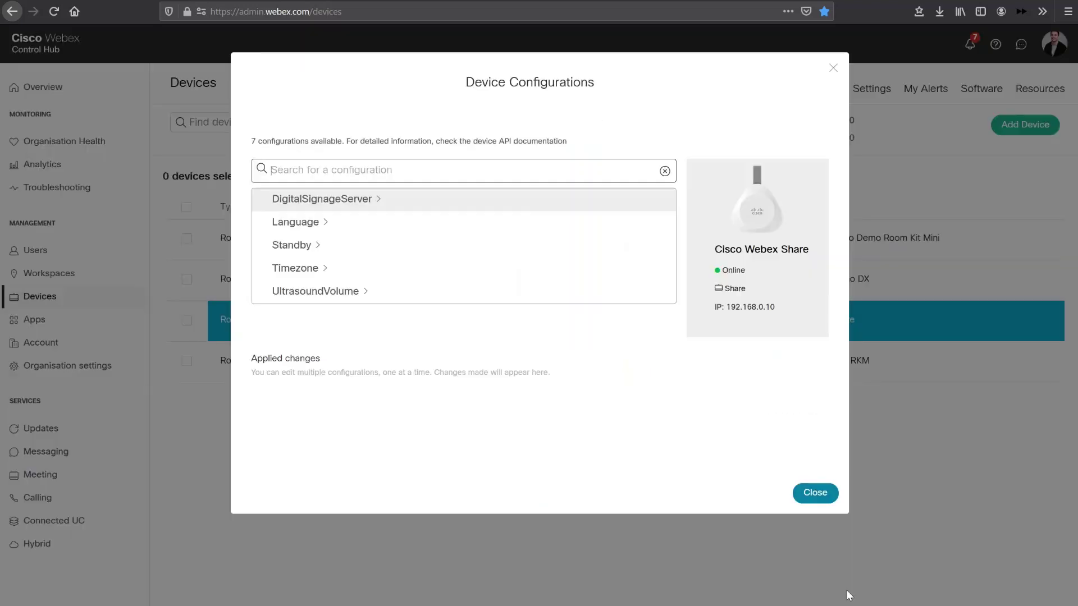
pyautogui.click(332, 205)
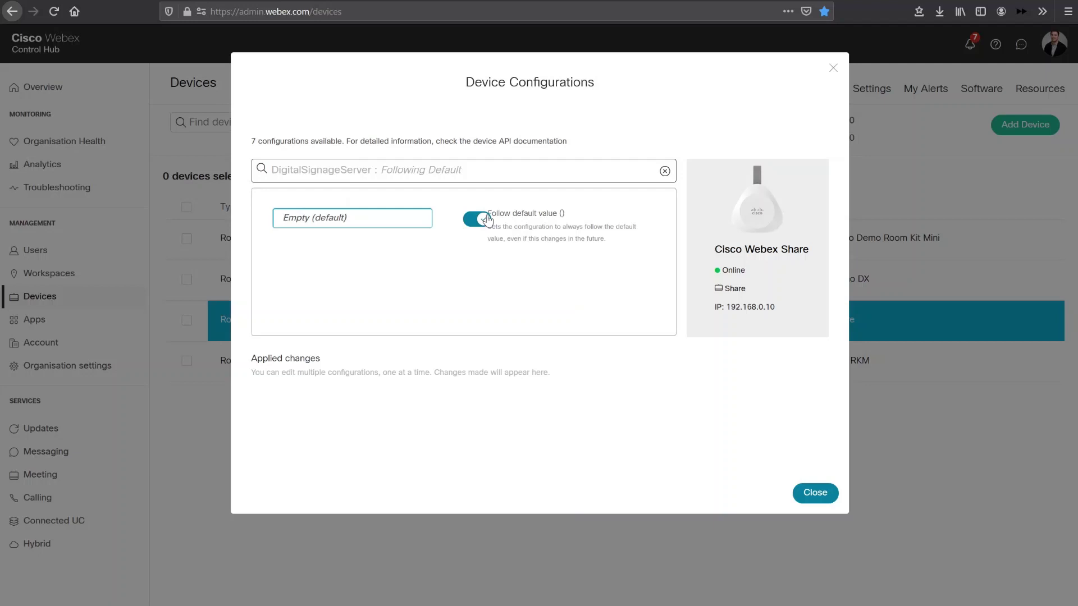
pyautogui.click(380, 170)
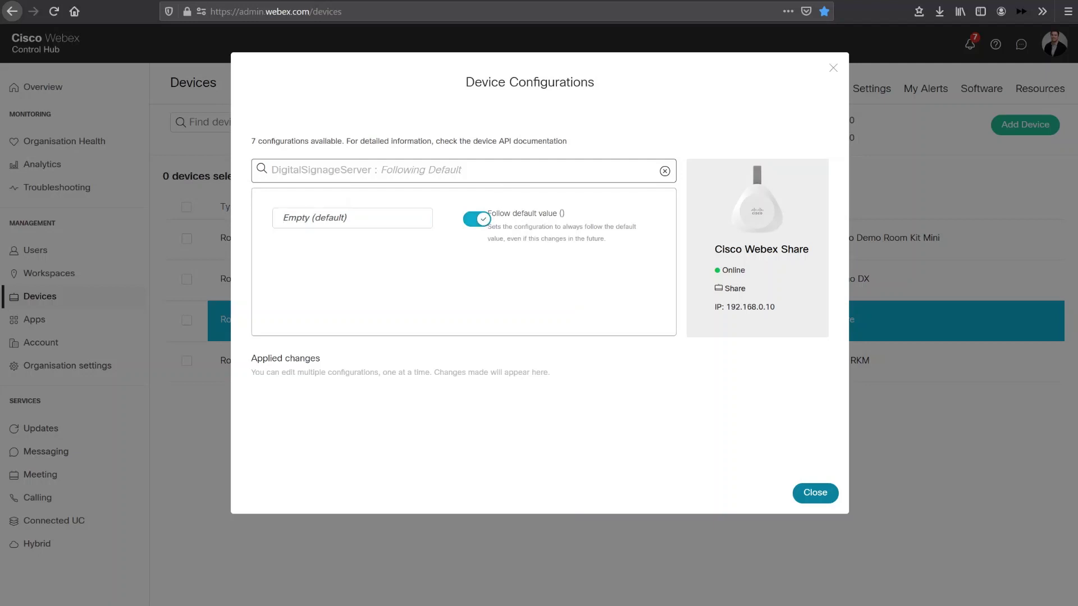
pyautogui.hotkey('ctrl', 'v')
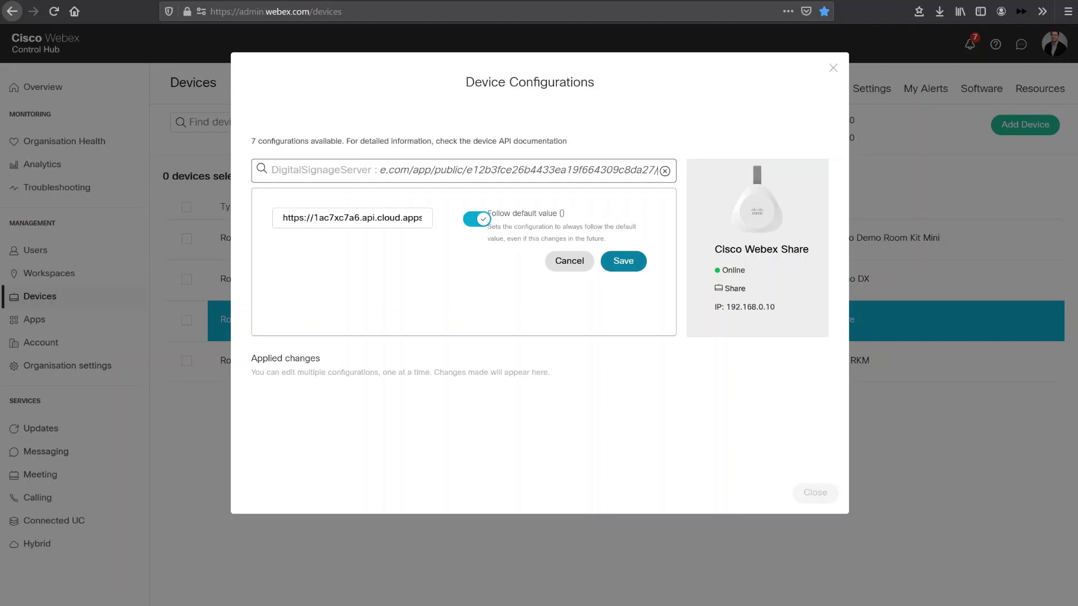
pyautogui.click(620, 261)
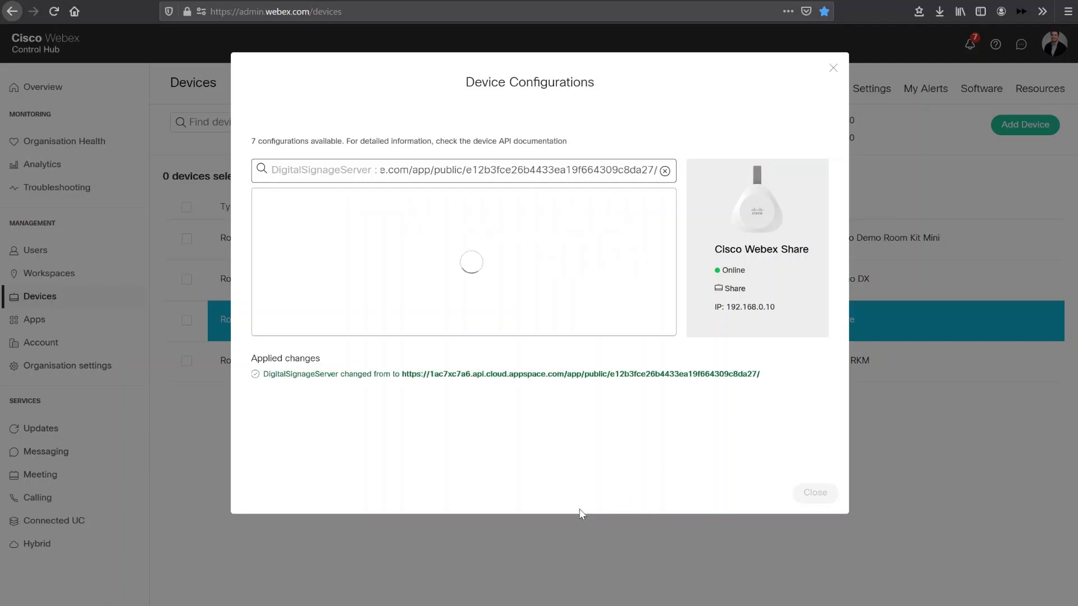